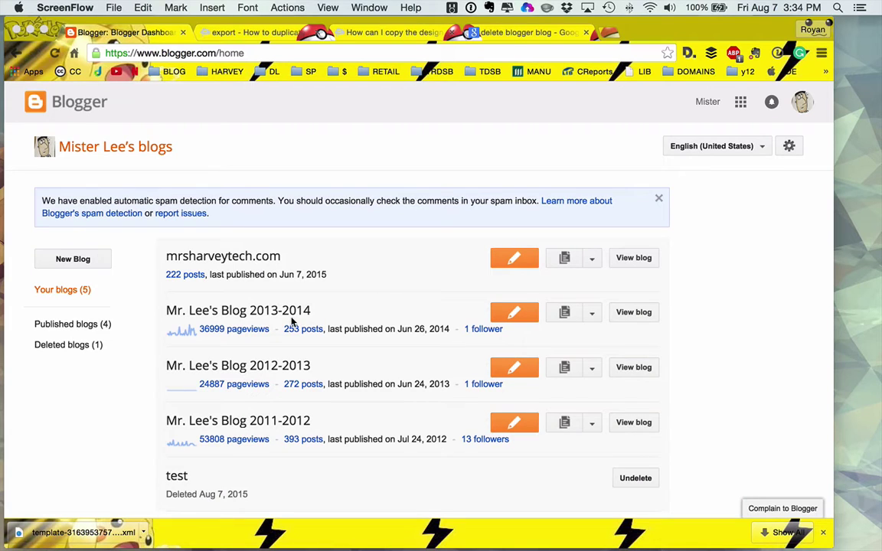
# Download the full template of Mr. Lee's Blog 2013-2014 from its Backup / Restore panel
pyautogui.click(594, 312)
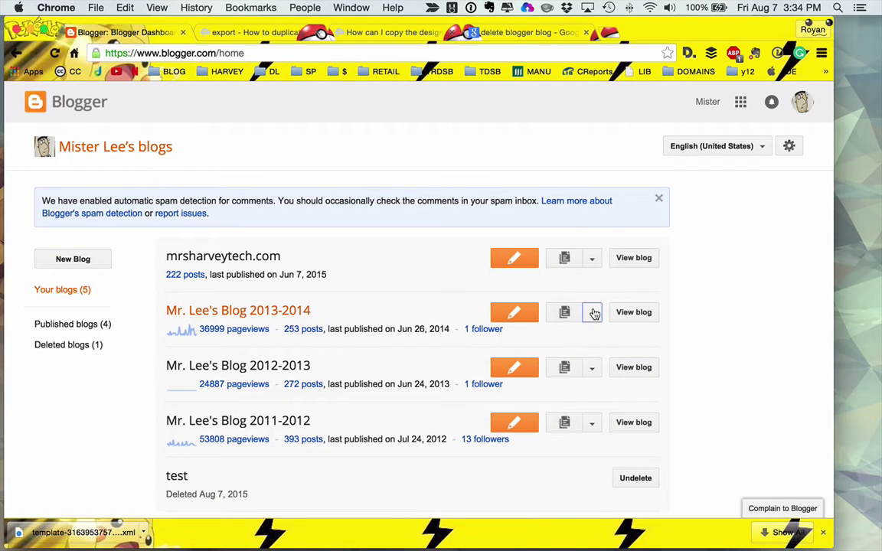
pyautogui.scroll(-3, 596, 252)
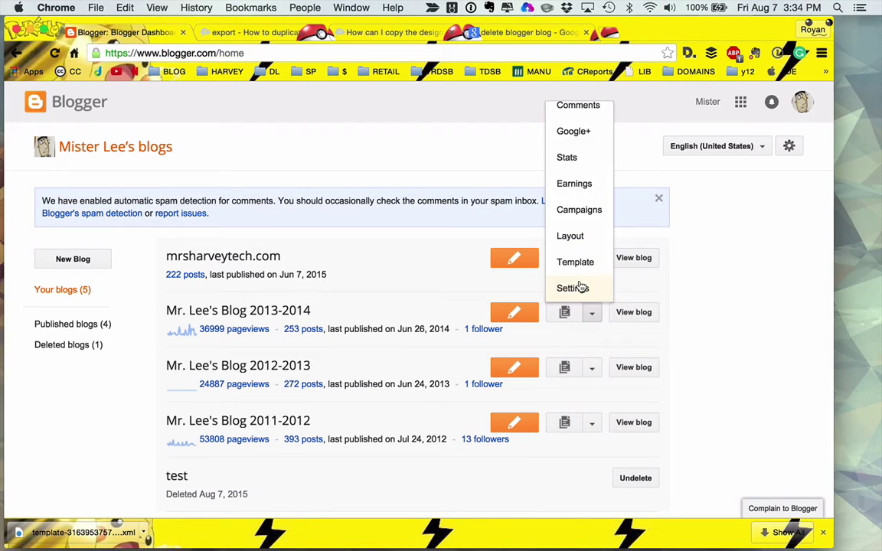
pyautogui.click(576, 262)
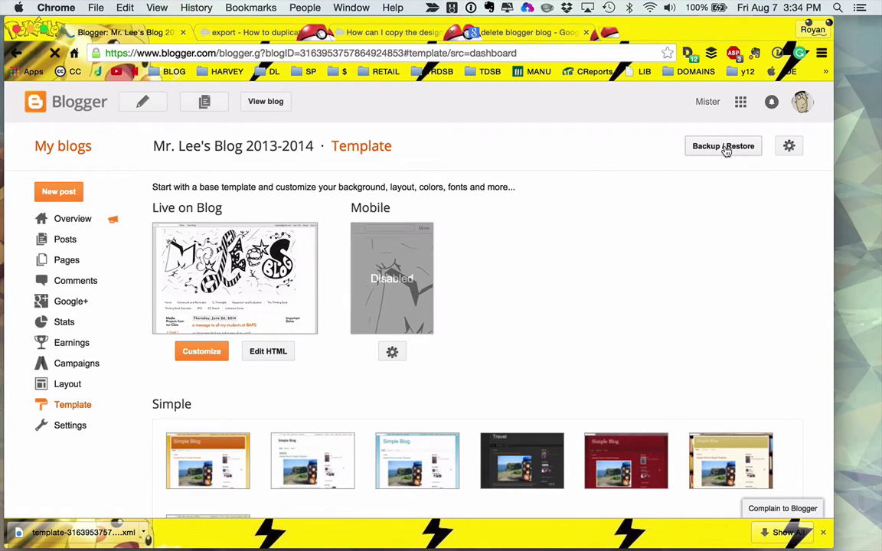
pyautogui.click(725, 149)
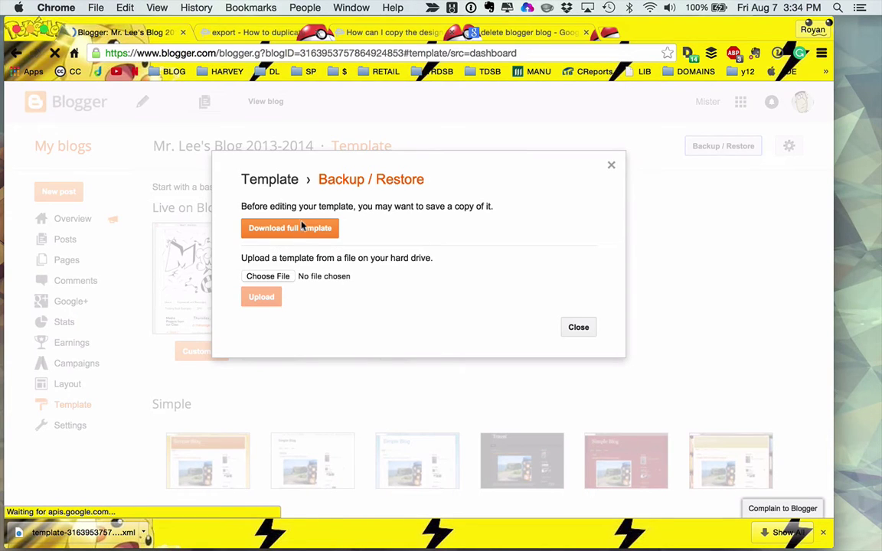
pyautogui.click(303, 232)
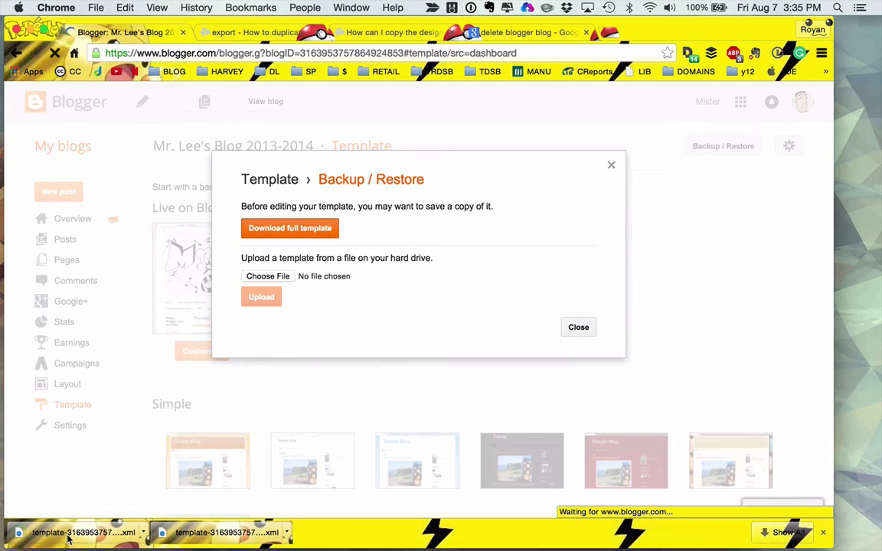
pyautogui.click(590, 328)
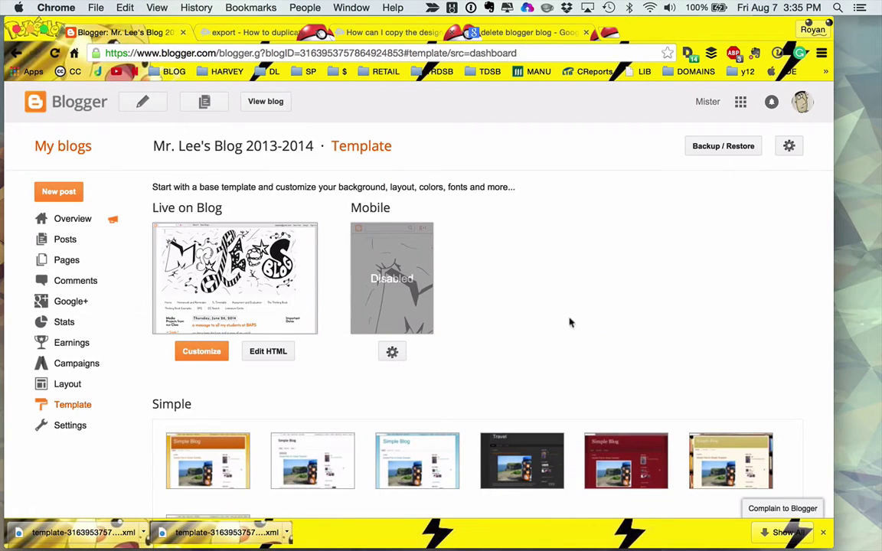
# Create a blog titled 'Testing' at a dasfdsgpojgpwef blogspot address, keeping the Simple template
pyautogui.click(75, 157)
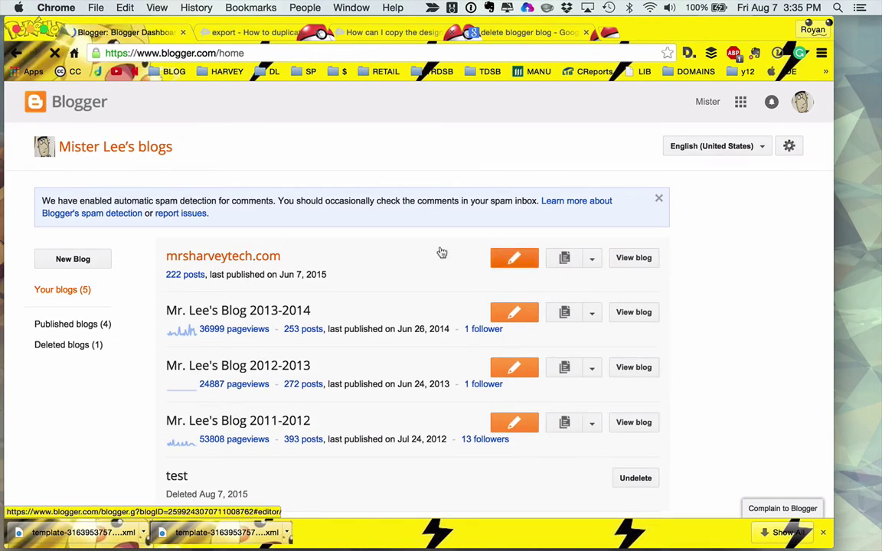
pyautogui.click(77, 261)
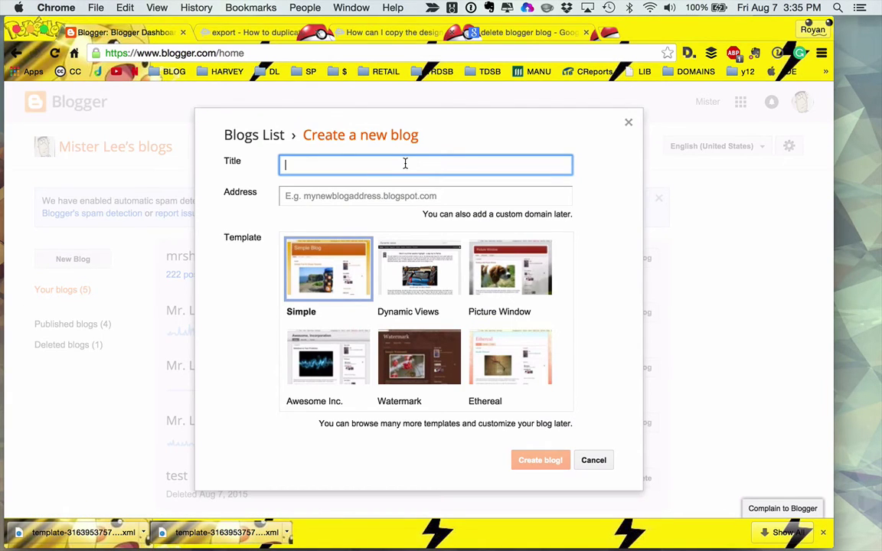
pyautogui.write('Testing')
pyautogui.click(411, 196)
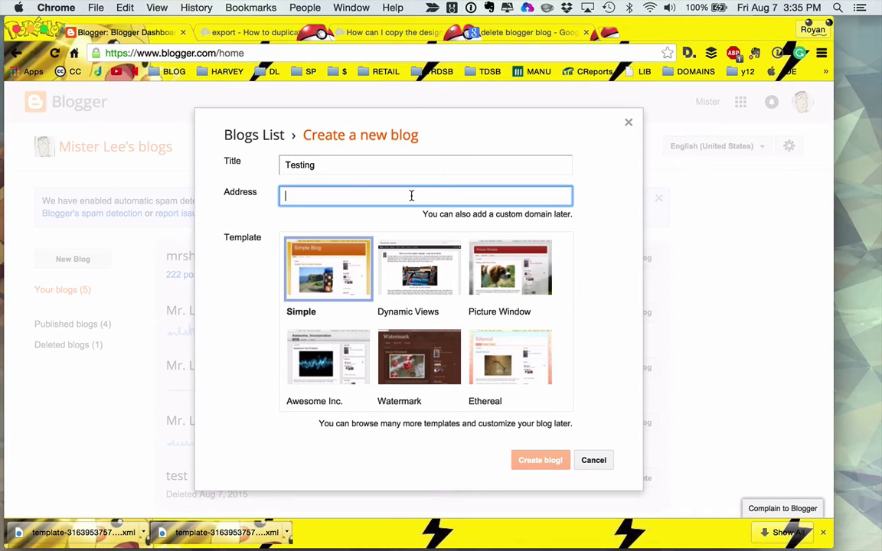
pyautogui.write('dasfdsgpojgpwef')
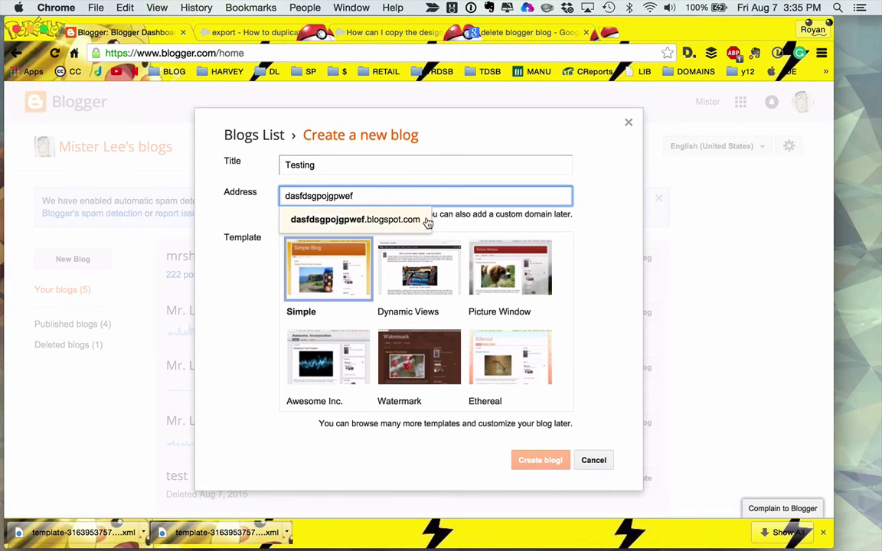
pyautogui.click(398, 222)
pyautogui.click(545, 460)
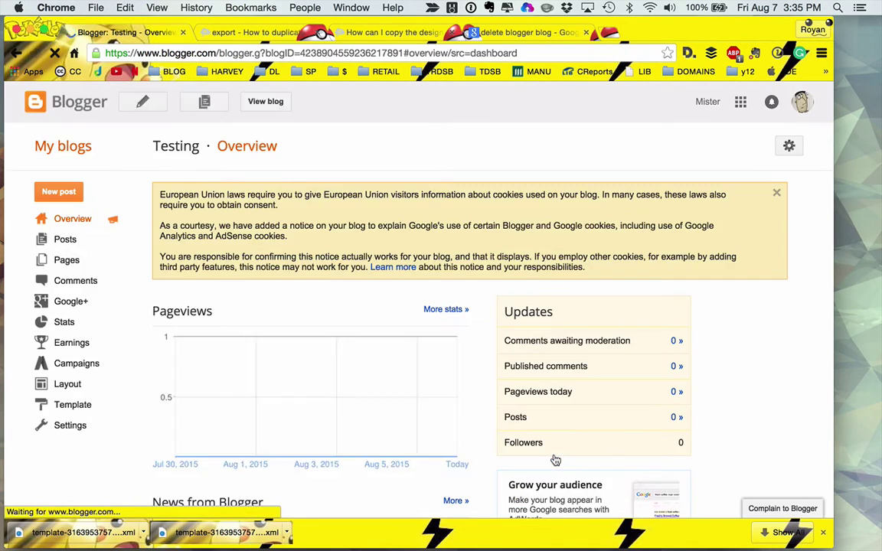
# Upload the downloaded 2013-2014 template XML file to the Testing blog through Backup / Restore
pyautogui.click(81, 412)
pyautogui.scroll(-2, 205, 398)
pyautogui.scroll(2, 205, 398)
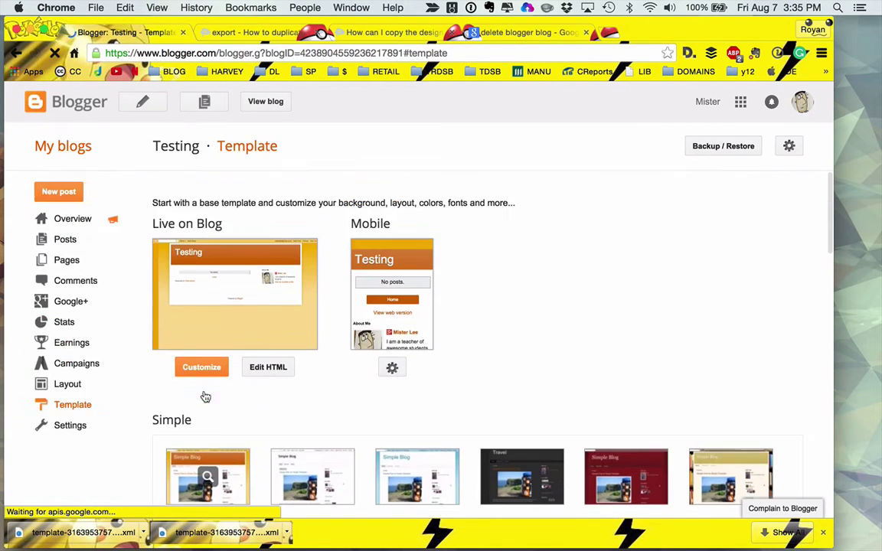
pyautogui.click(731, 146)
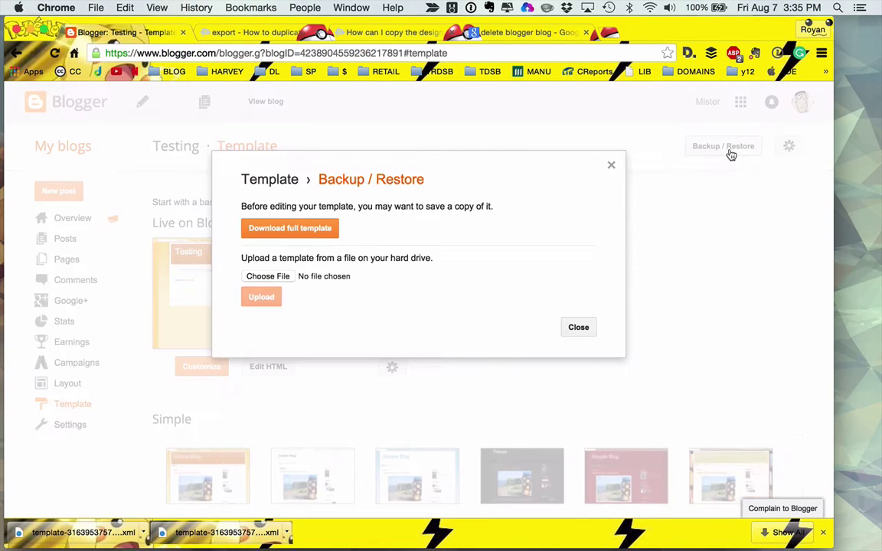
pyautogui.click(266, 279)
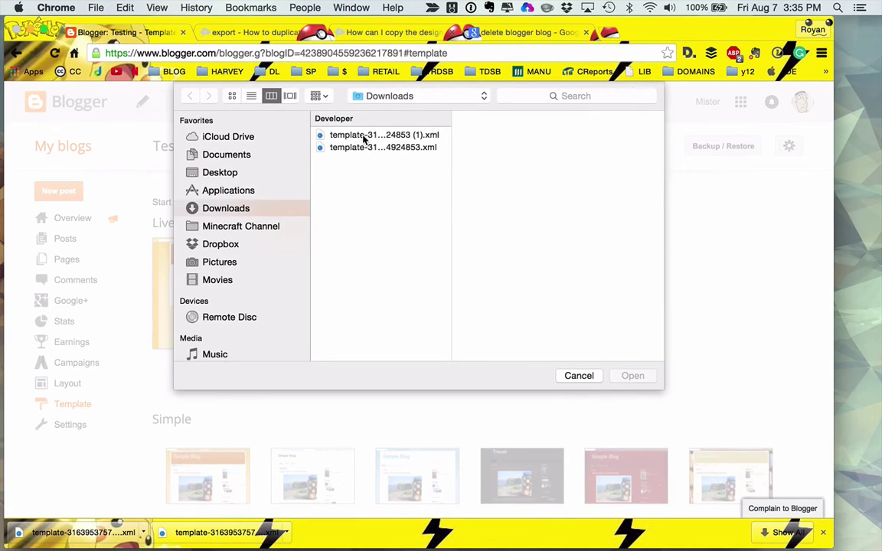
pyautogui.click(365, 136)
pyautogui.doubleClick(365, 137)
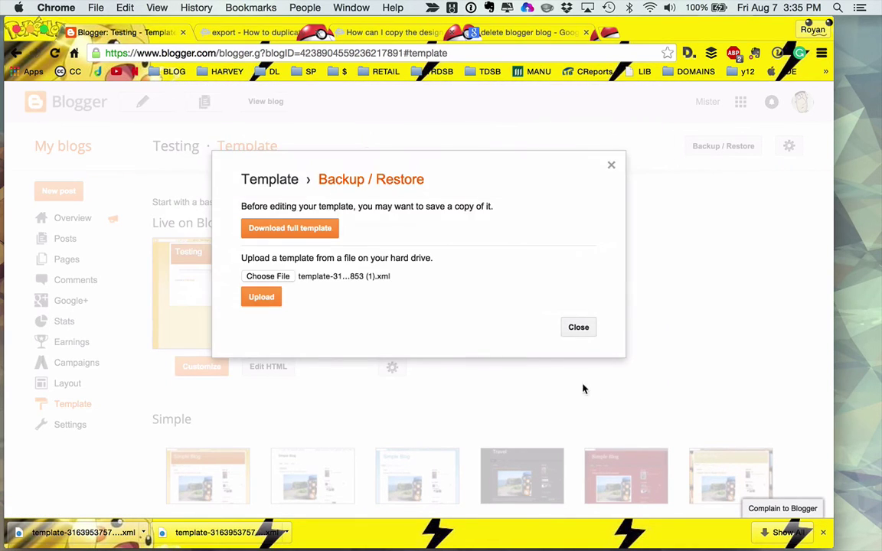
pyautogui.click(261, 306)
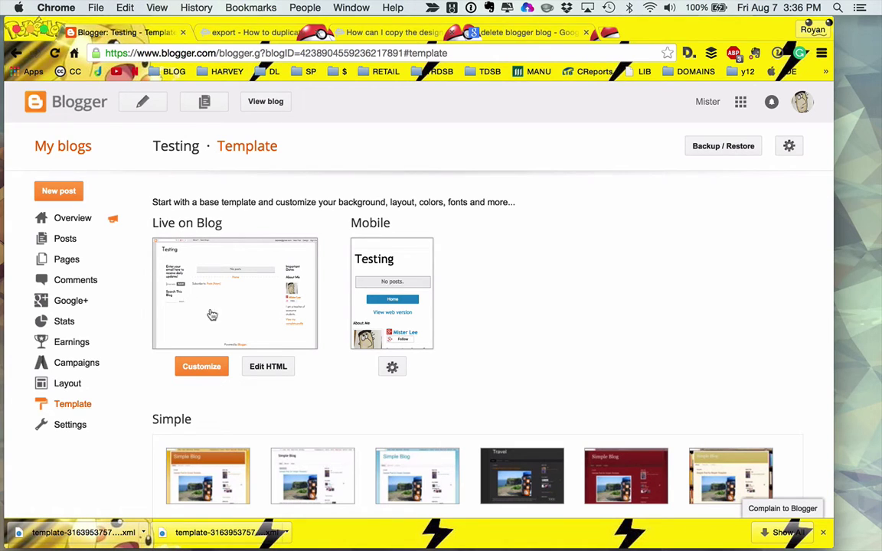
# Export Mr. Lee's Blog 2013-2014 from Settings > Other and download the blog XML file
pyautogui.click(65, 239)
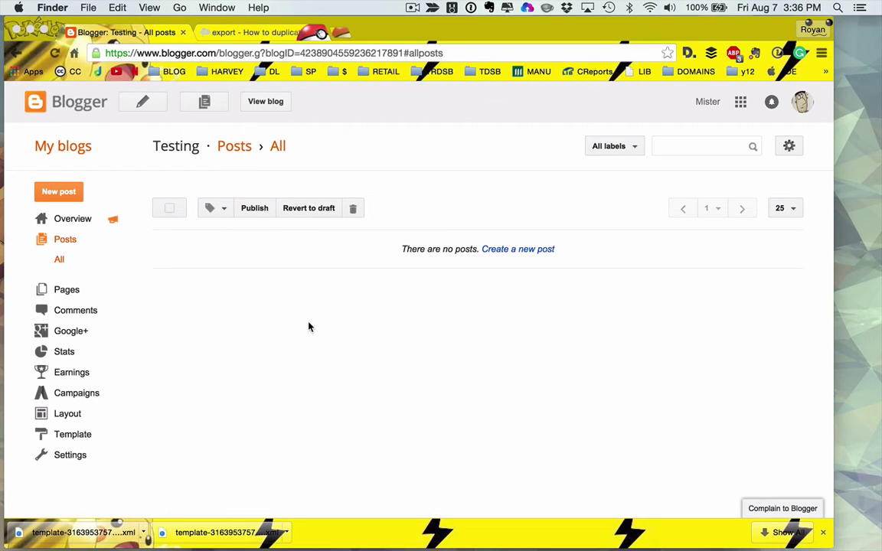
pyautogui.click(65, 147)
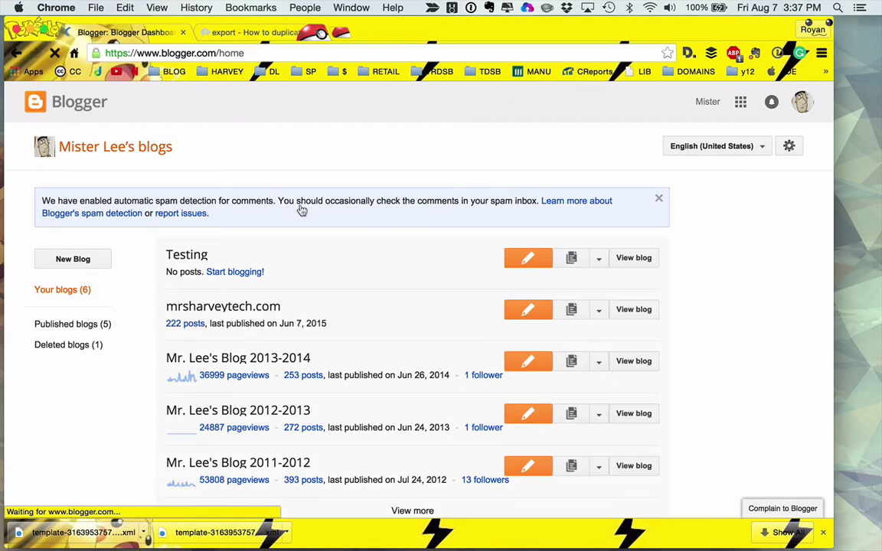
pyautogui.click(593, 366)
pyautogui.scroll(-1, 592, 334)
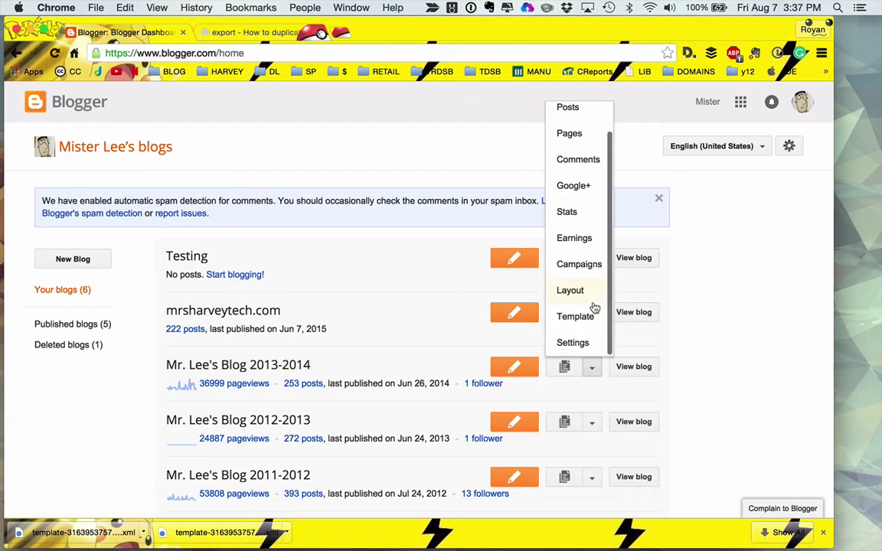
pyautogui.click(573, 343)
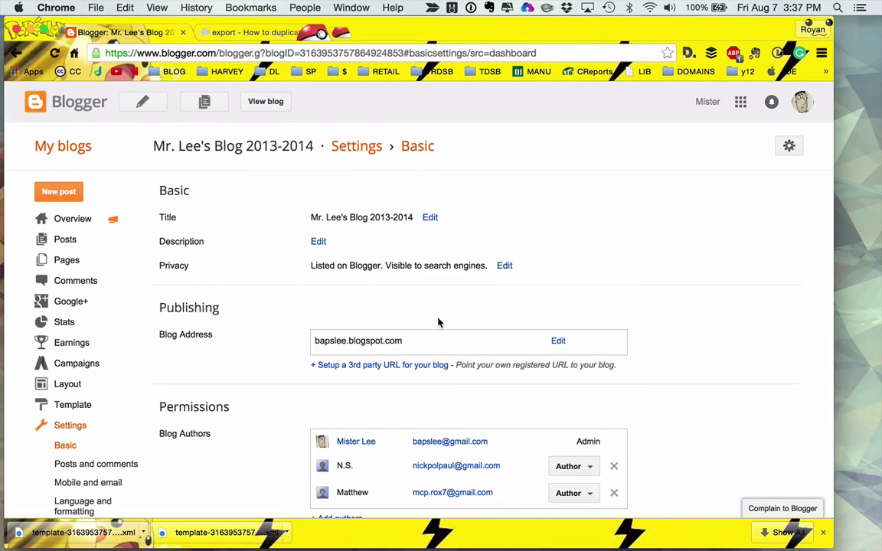
pyautogui.scroll(-2, 437, 323)
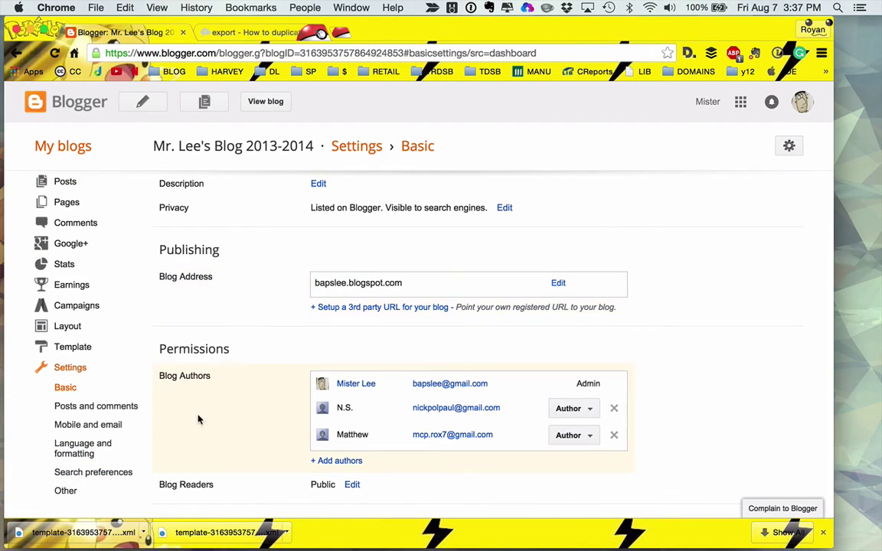
pyautogui.click(66, 492)
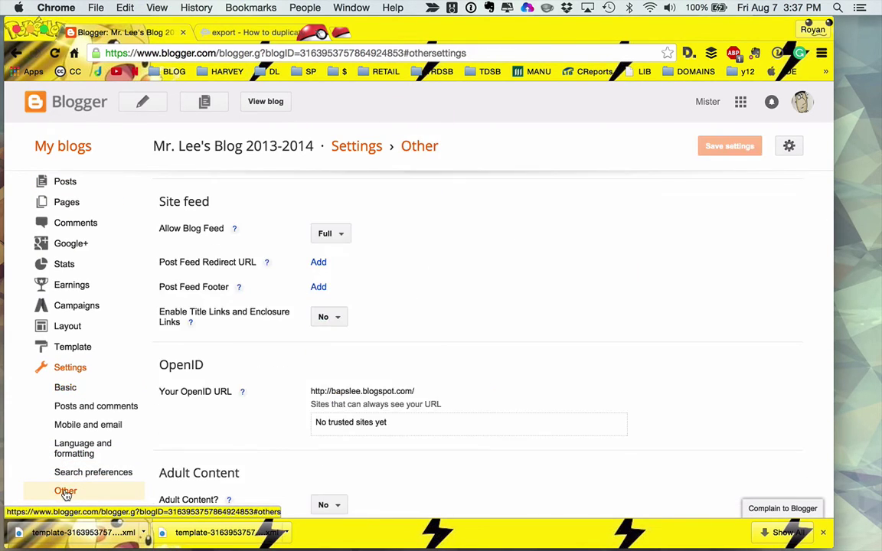
pyautogui.scroll(2, 352, 367)
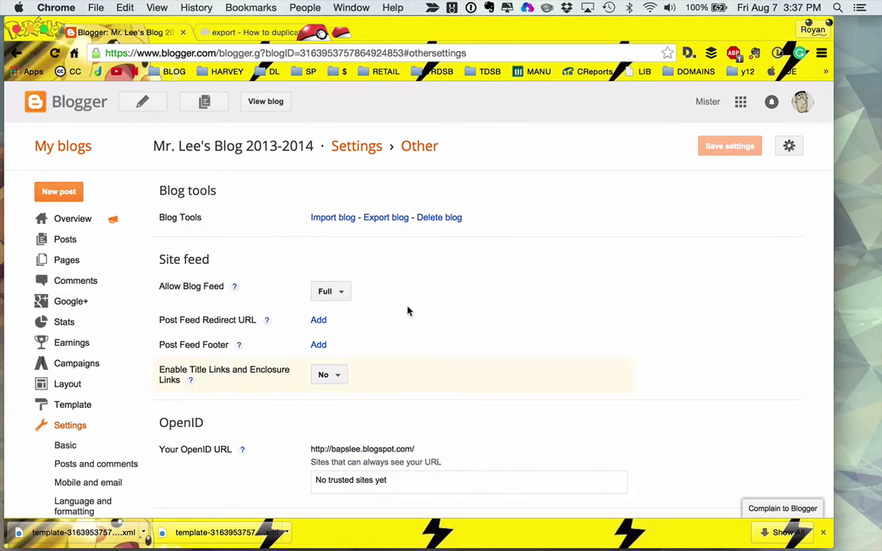
pyautogui.click(387, 219)
pyautogui.click(528, 266)
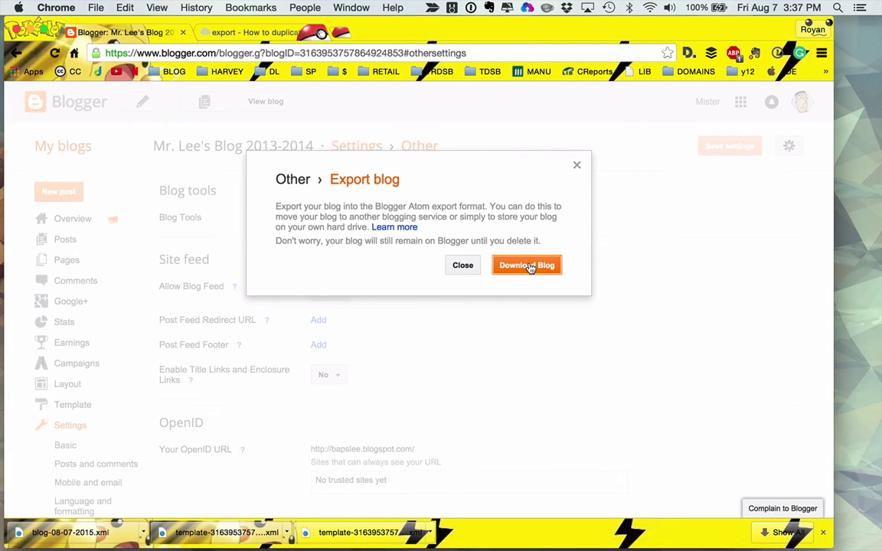
# Close the export window and go to the Testing blog's Settings > Other page
pyautogui.click(463, 266)
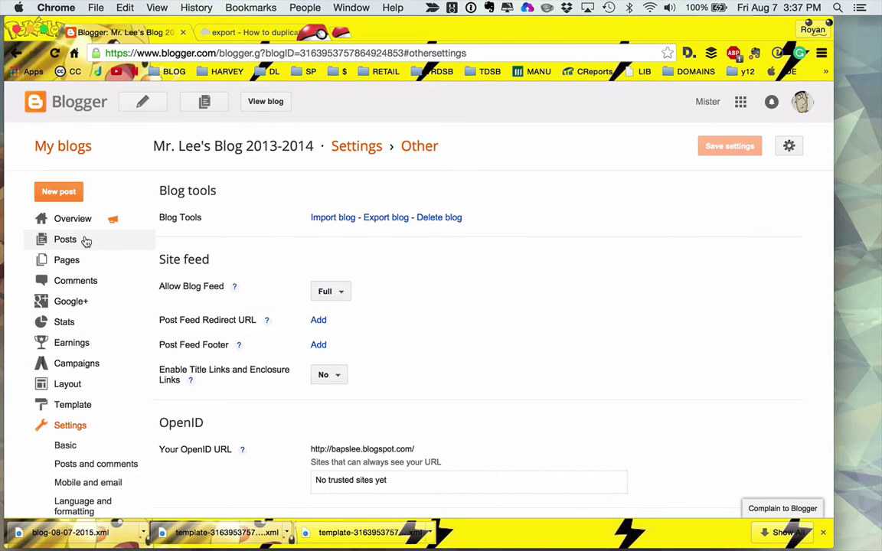
pyautogui.click(64, 146)
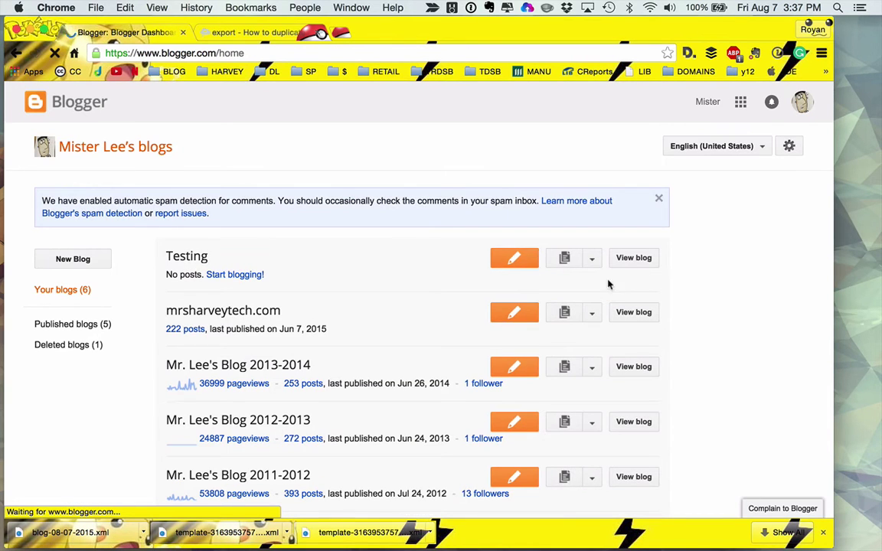
pyautogui.click(591, 259)
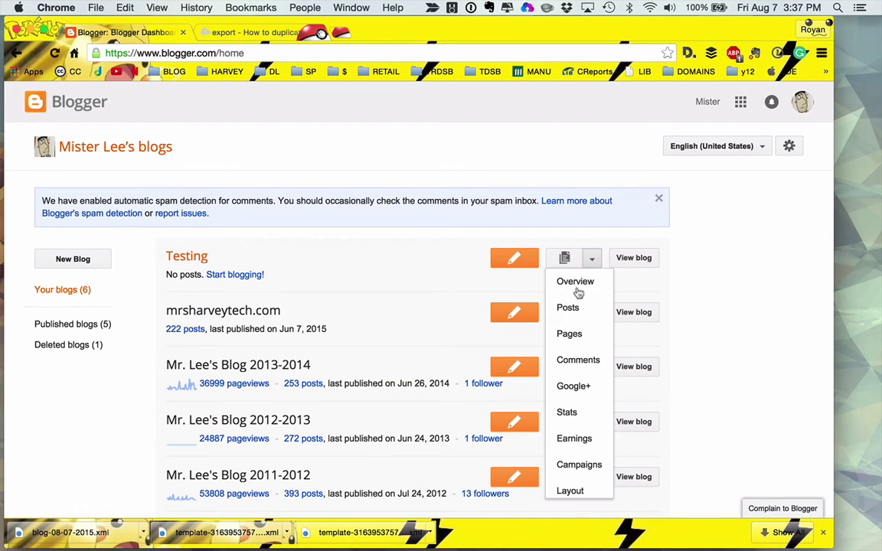
pyautogui.scroll(-1, 566, 470)
pyautogui.scroll(-1, 566, 481)
pyautogui.click(567, 484)
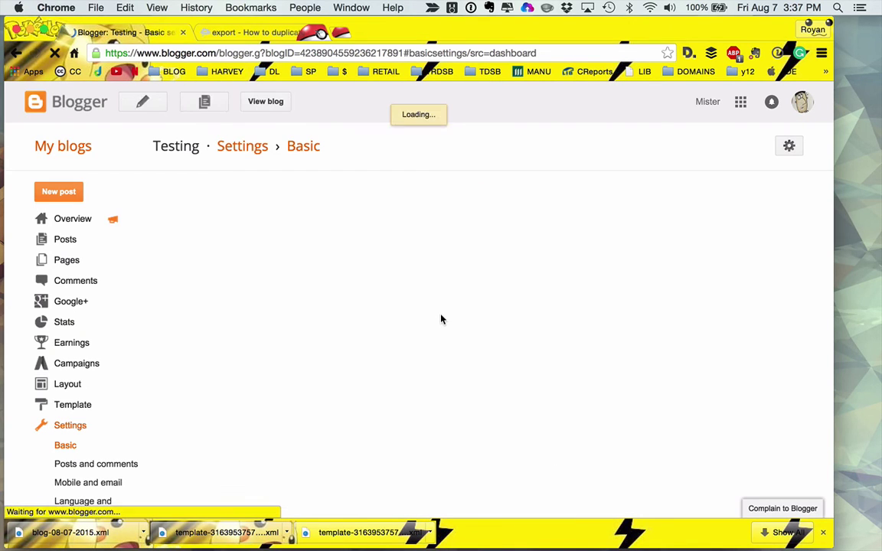
pyautogui.scroll(-2, 69, 443)
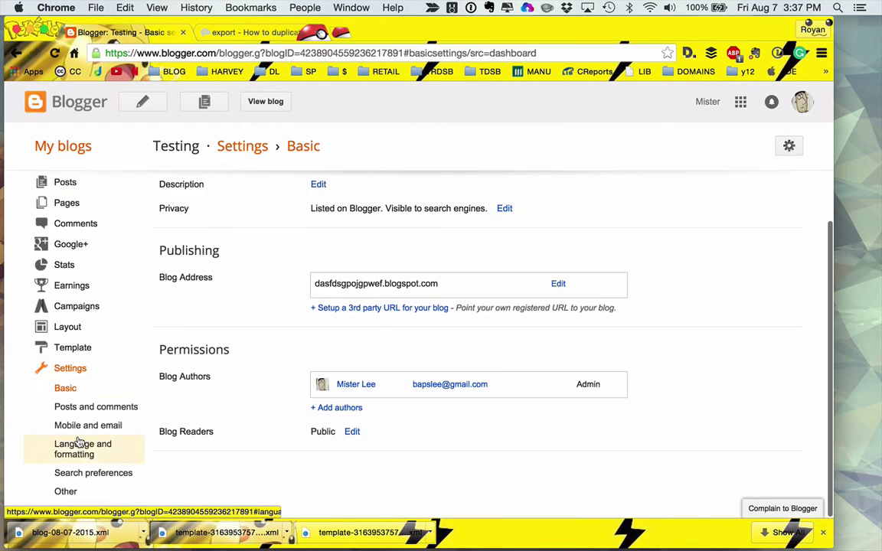
pyautogui.click(66, 492)
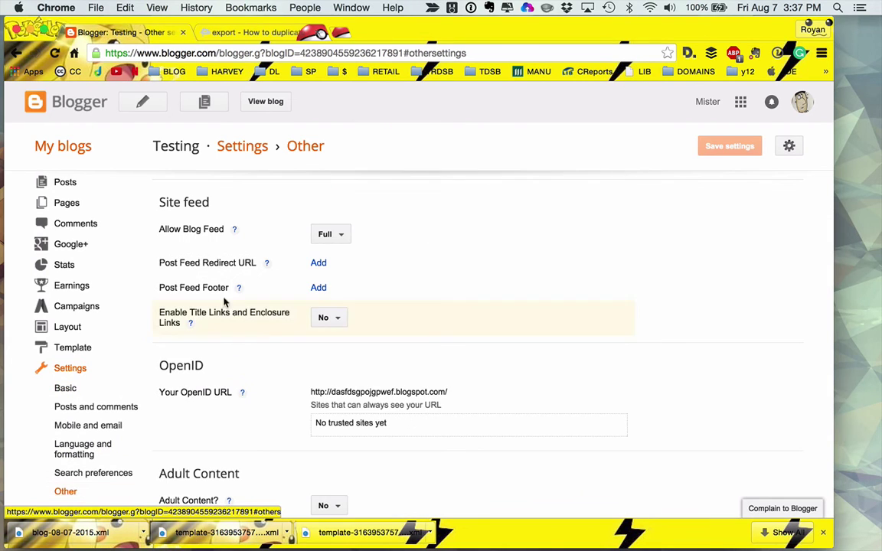
pyautogui.scroll(-3, 429, 327)
pyautogui.scroll(5, 429, 327)
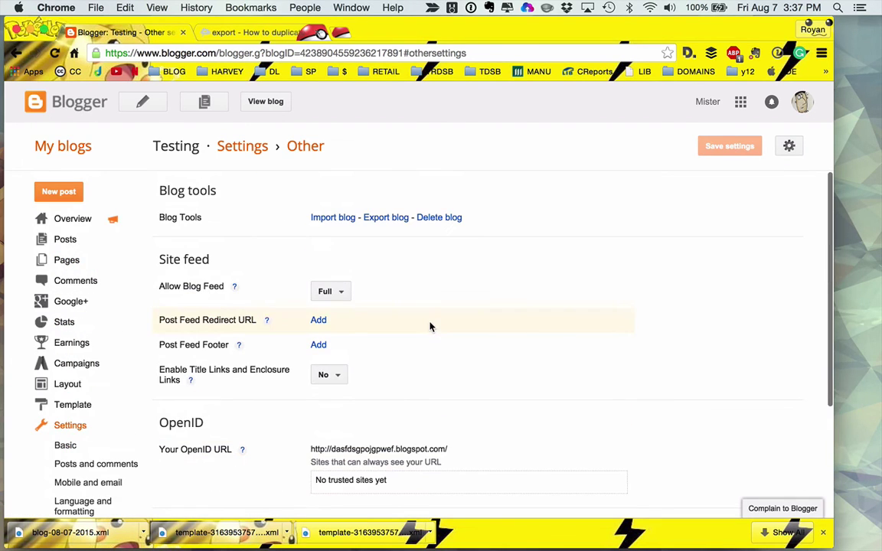
# Import blog-08-07-2015.xml into the Testing blog, passing the reCAPTCHA check
pyautogui.click(333, 218)
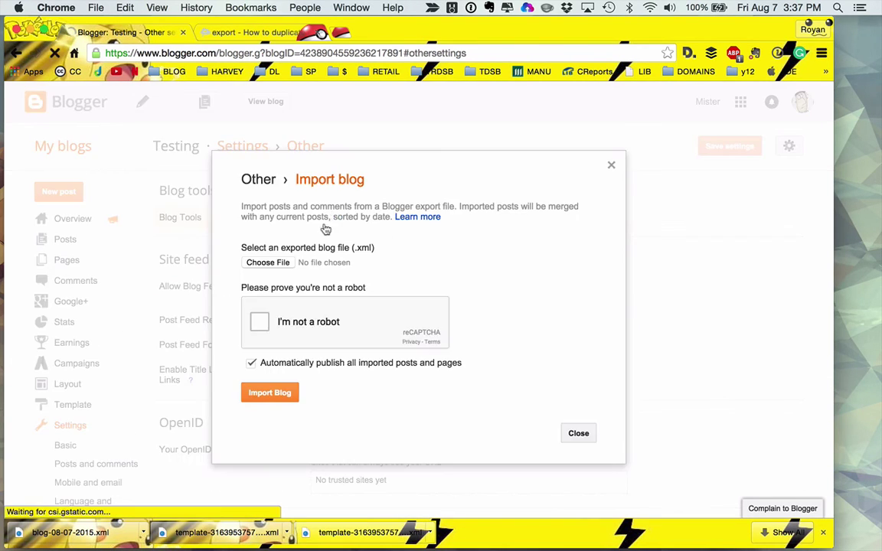
pyautogui.click(283, 263)
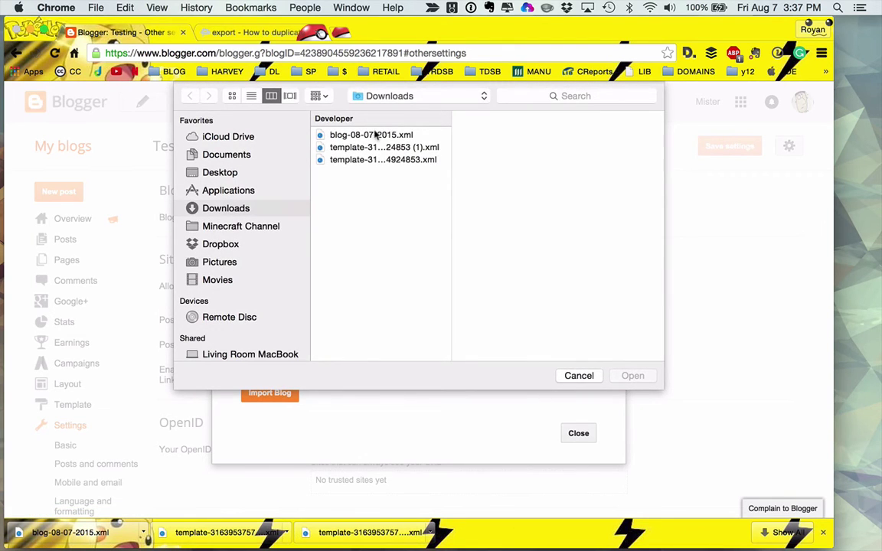
pyautogui.doubleClick(372, 135)
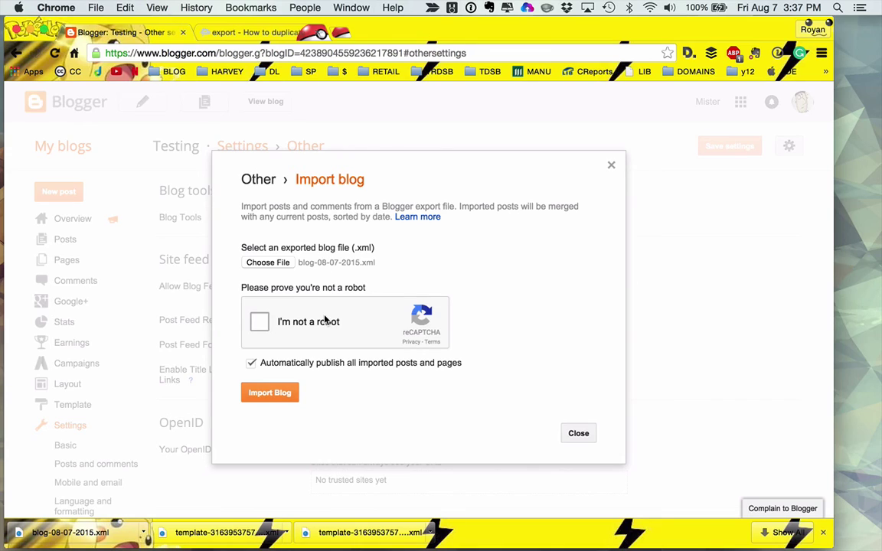
pyautogui.click(259, 327)
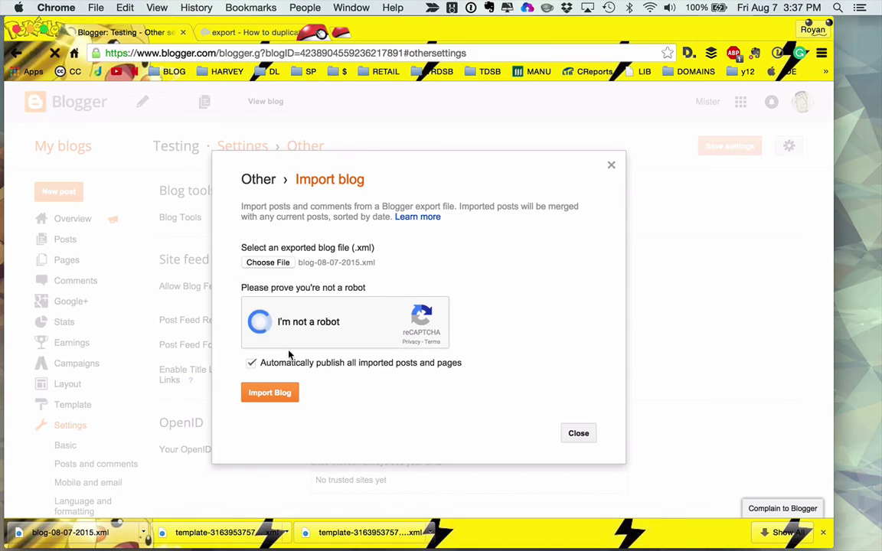
pyautogui.click(267, 392)
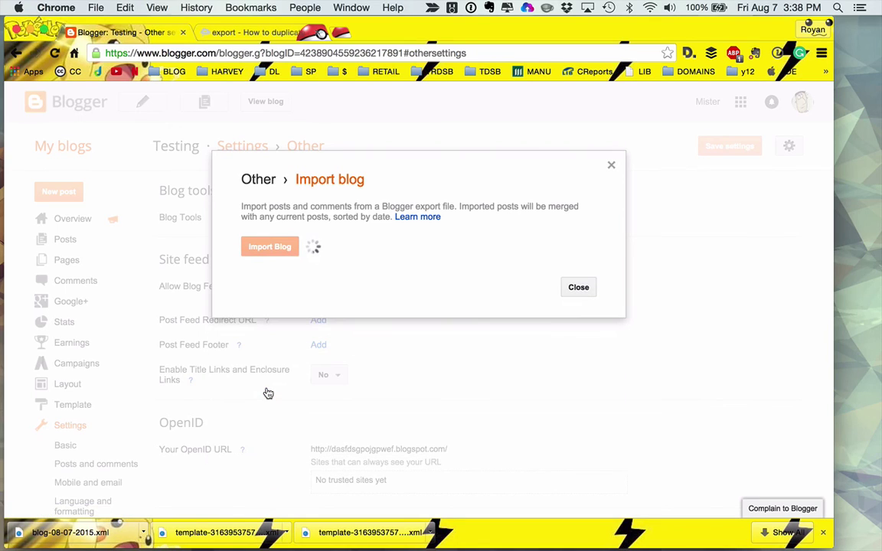